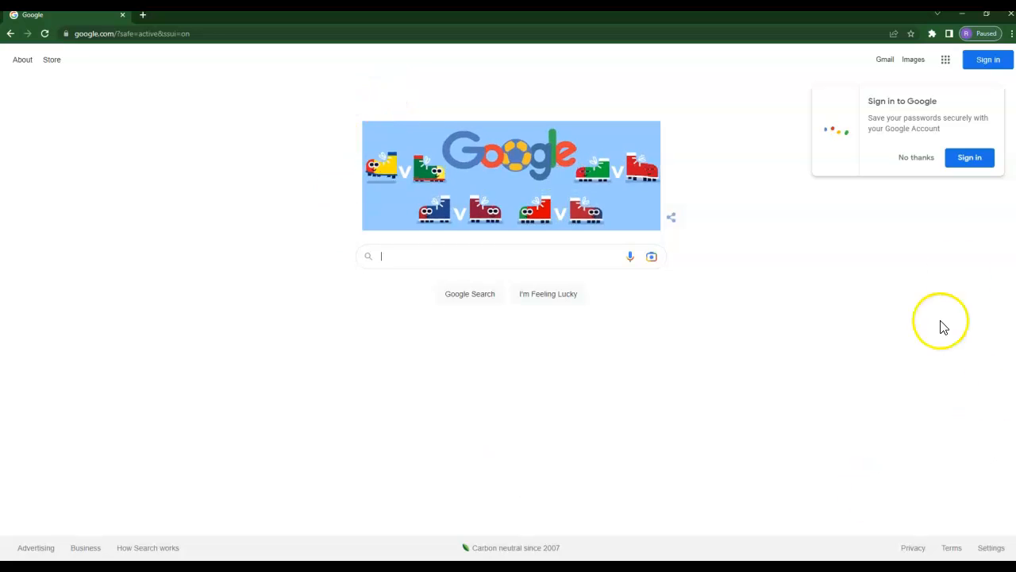
Step: Sign in to Google with the saved account by entering the account password
click(988, 62)
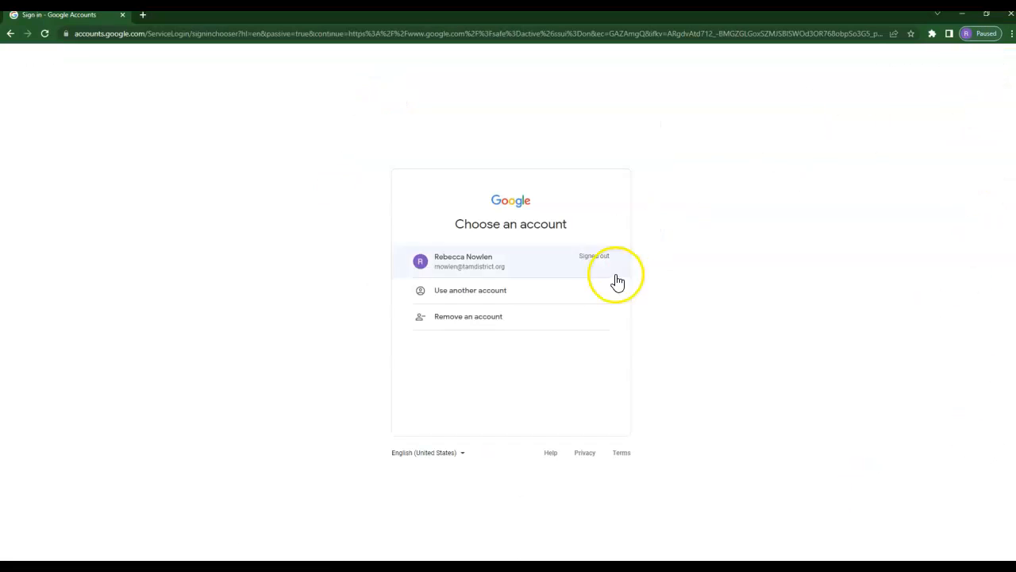
click(462, 270)
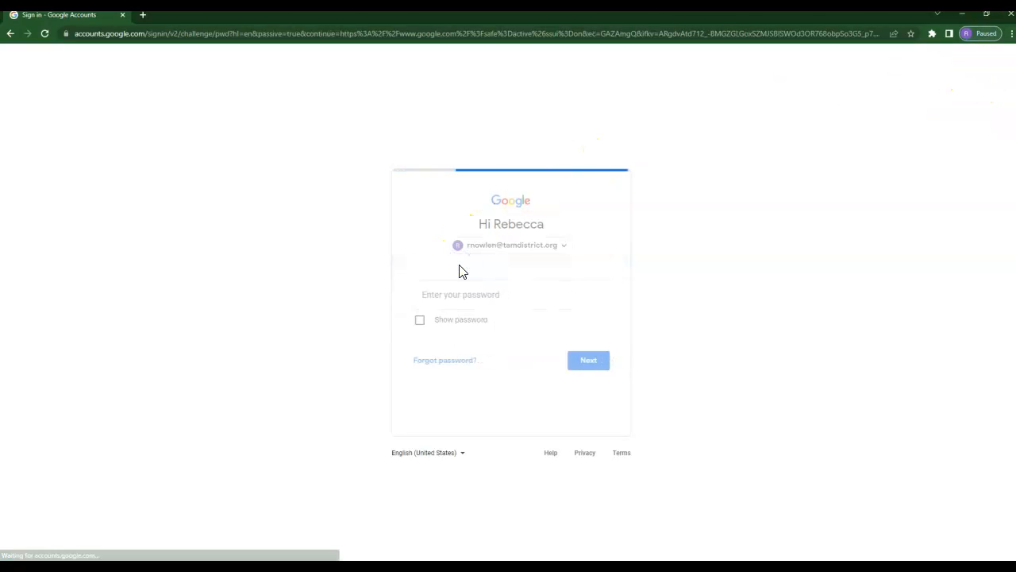
click(456, 293)
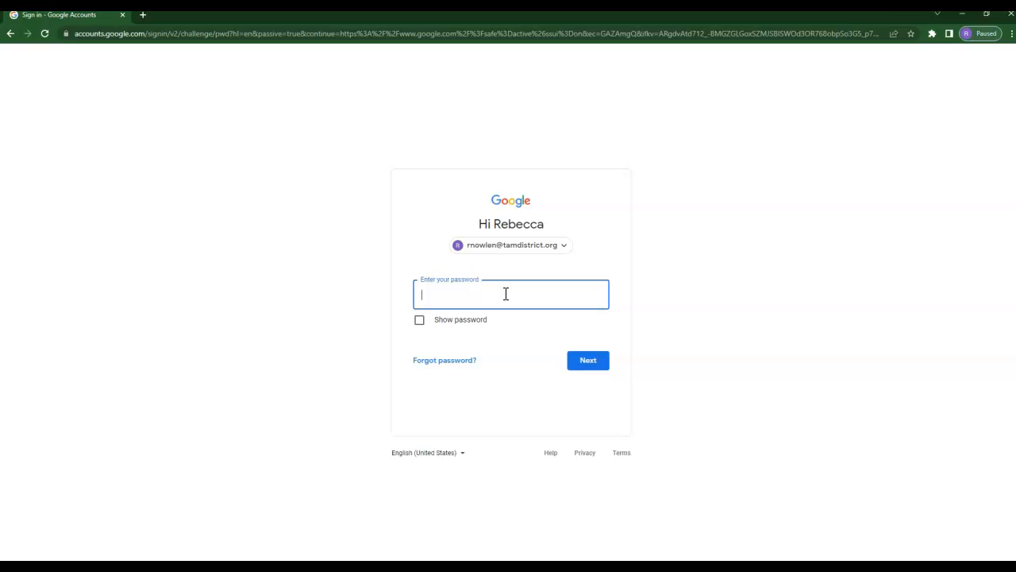
text(••)
click(602, 363)
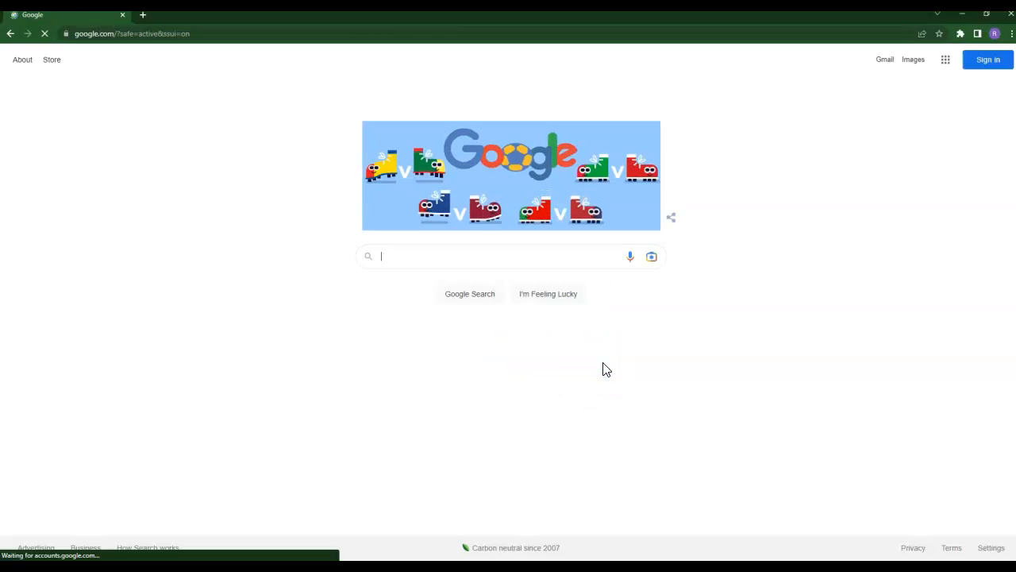
Step: Open Google Drive from the Google apps and create a blank Google Docs document
click(945, 62)
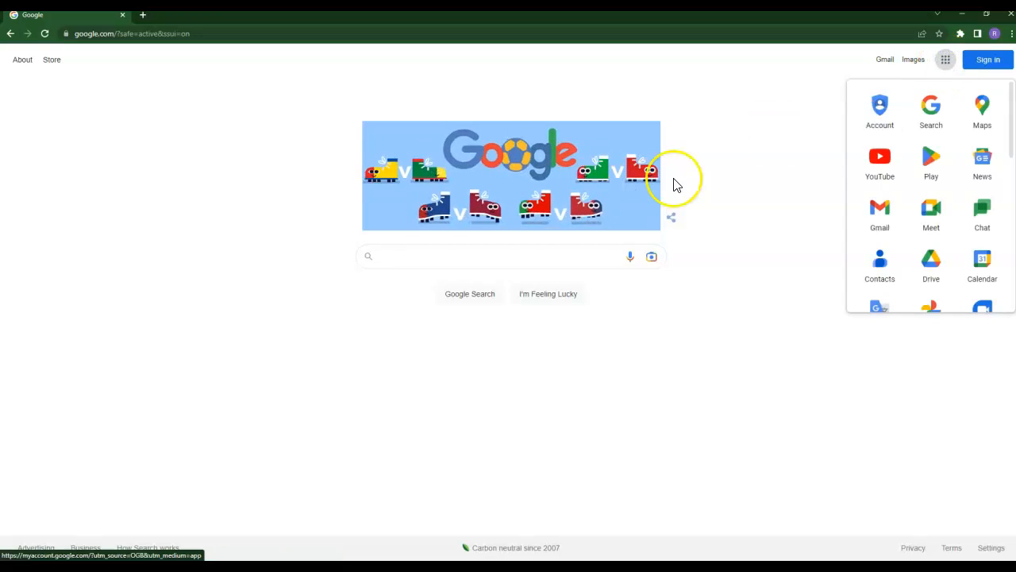
click(713, 163)
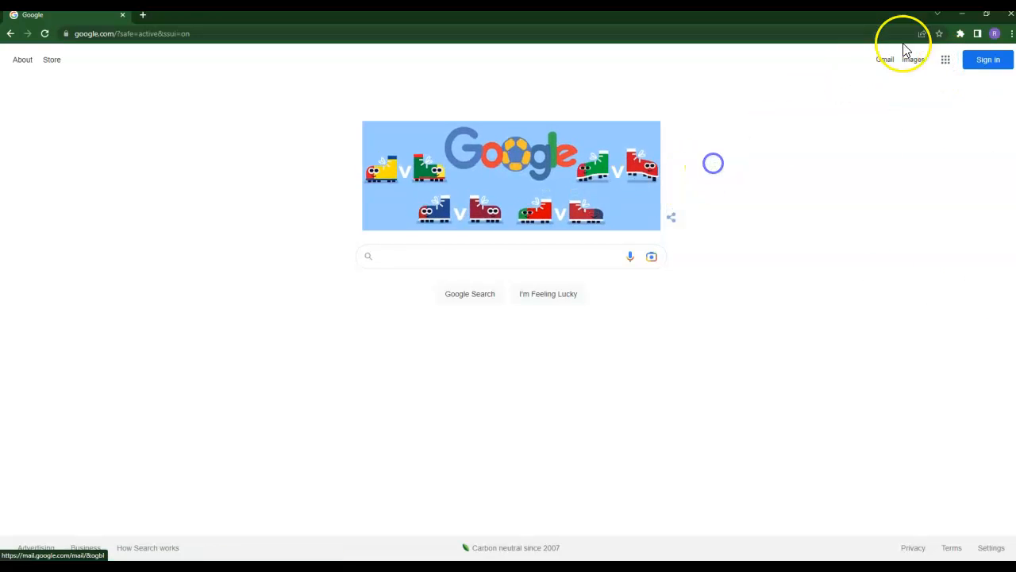
click(946, 61)
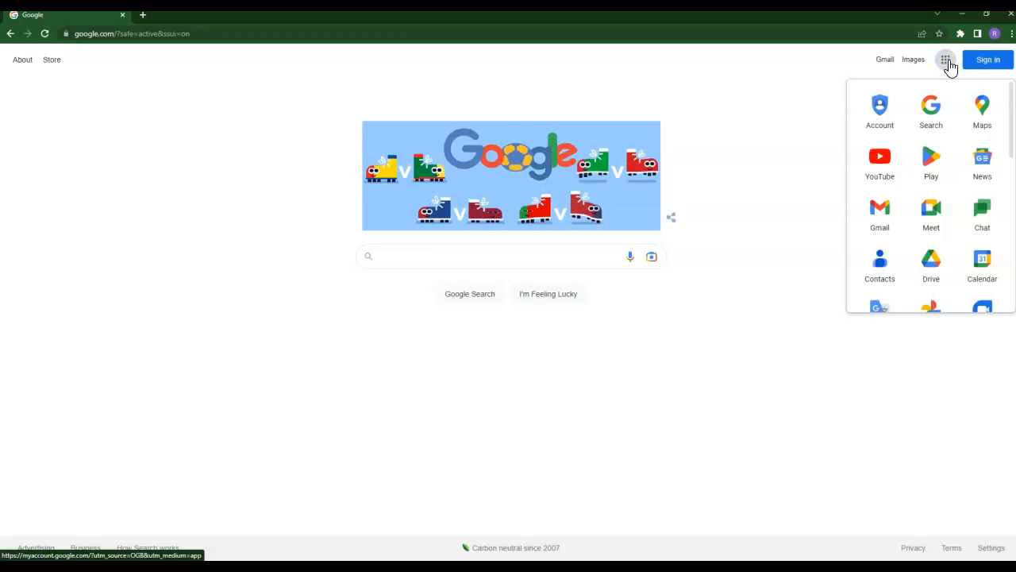
click(947, 282)
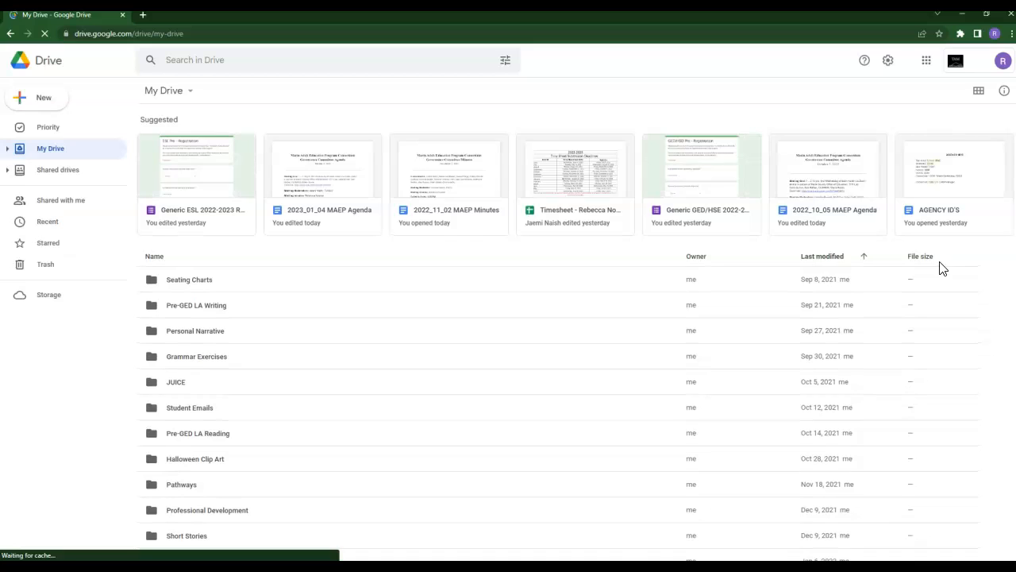
click(940, 263)
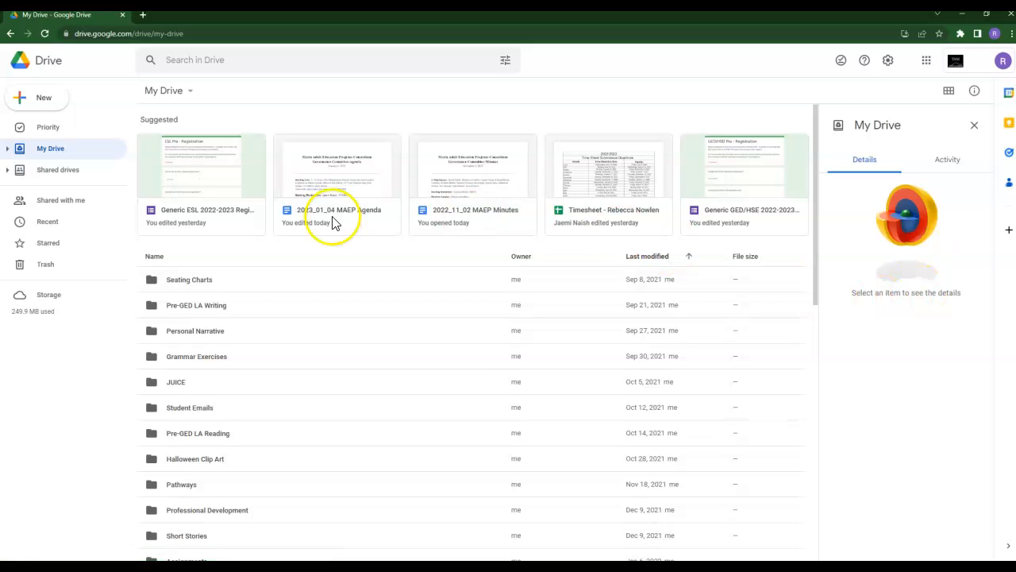
click(41, 102)
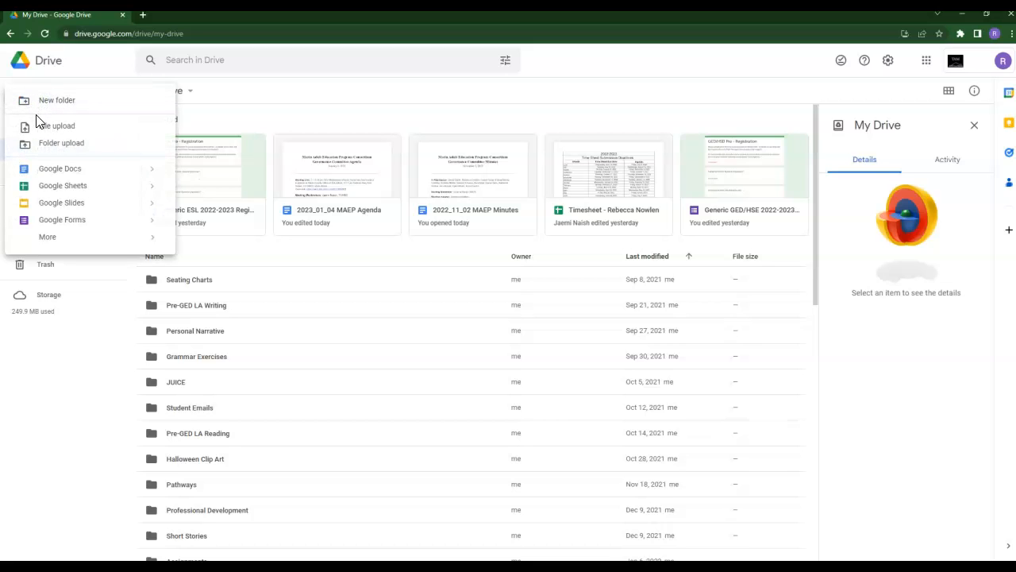
click(45, 171)
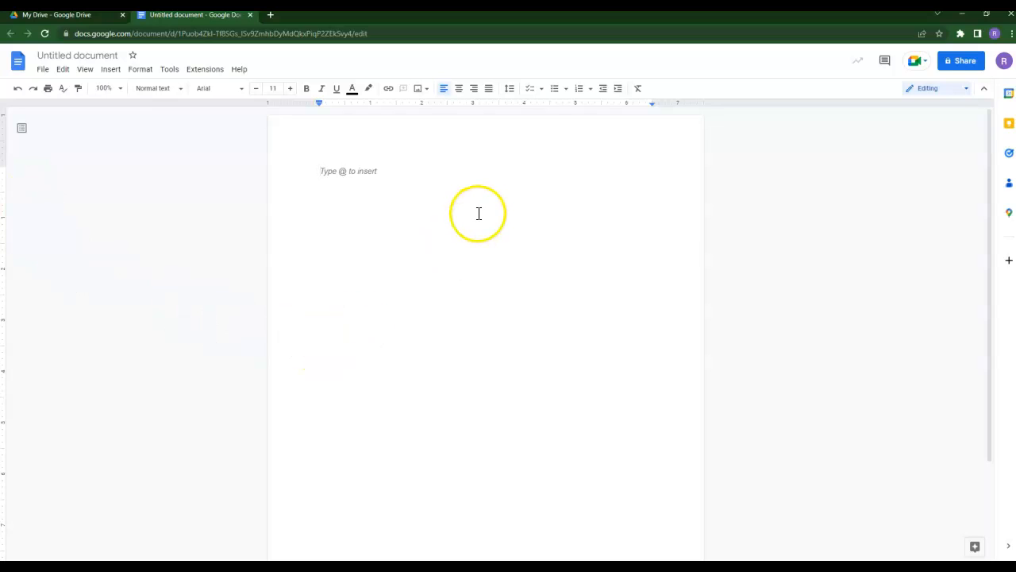
Step: Right-align the document's first line, enter the author's full name, and start a new line
click(475, 89)
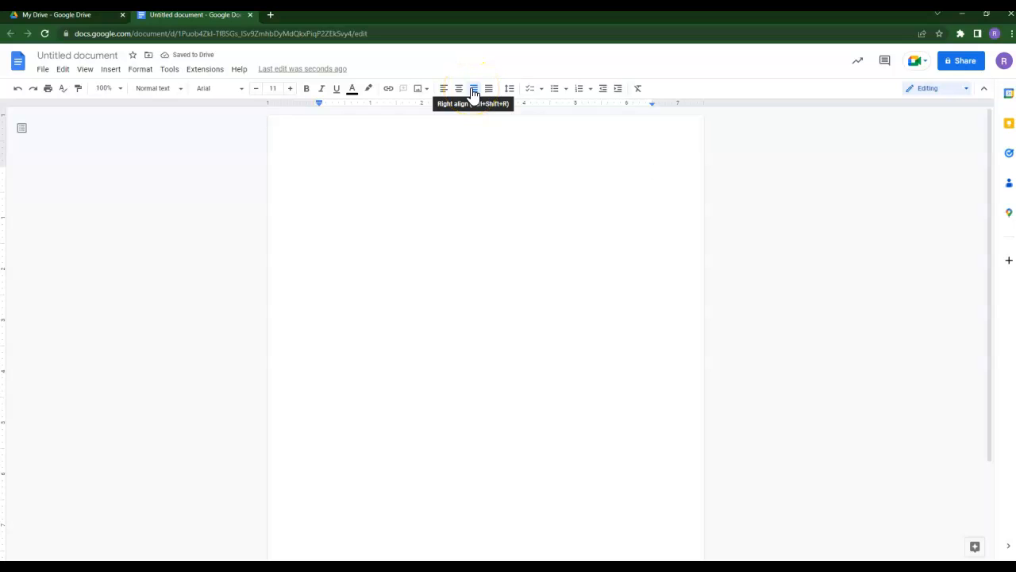
text(Rebecca Nowlen)
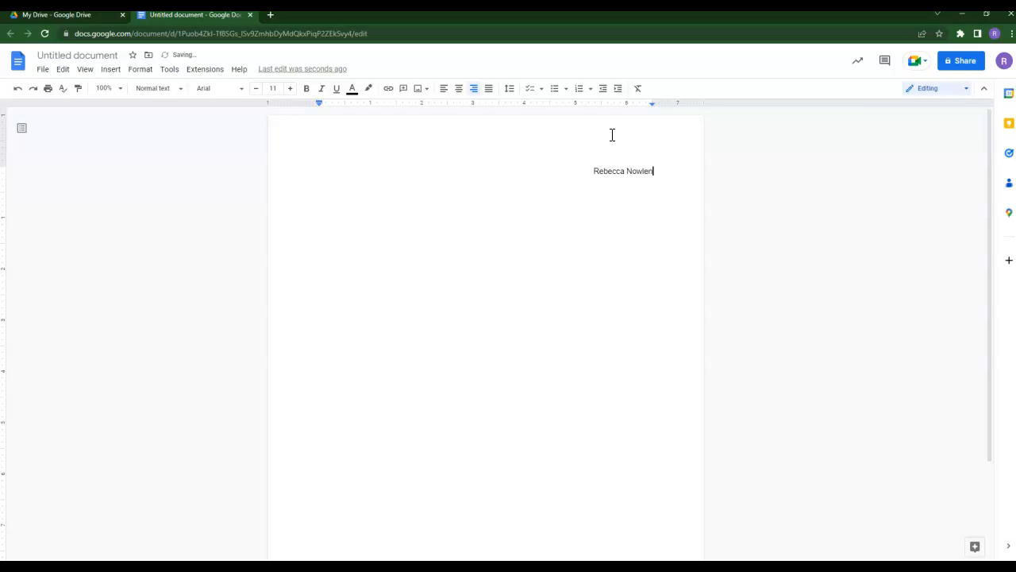
key(Return)
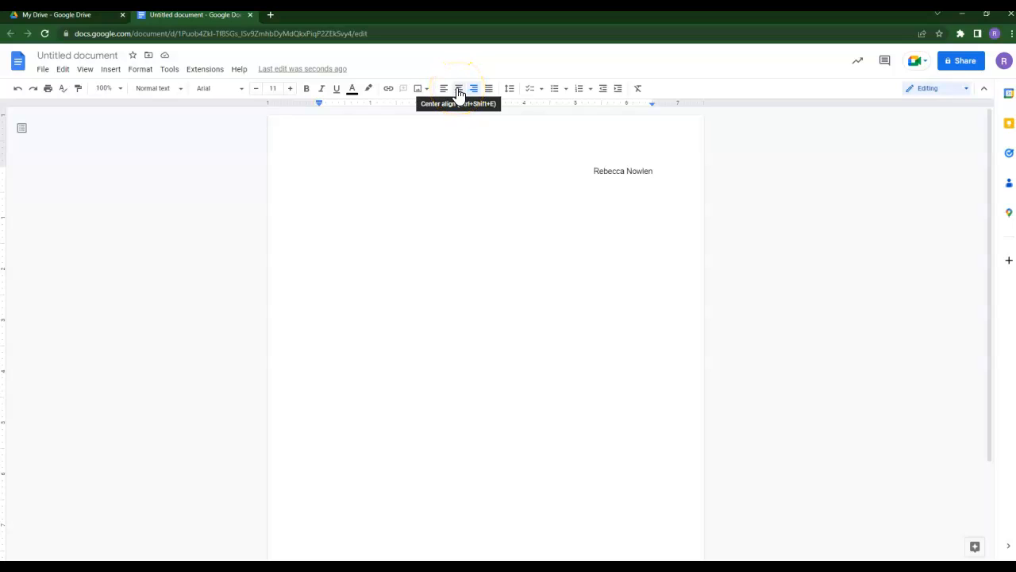
Step: Add a centered, bold, 16-point heading reading "Title" below the name and start a new line
click(459, 90)
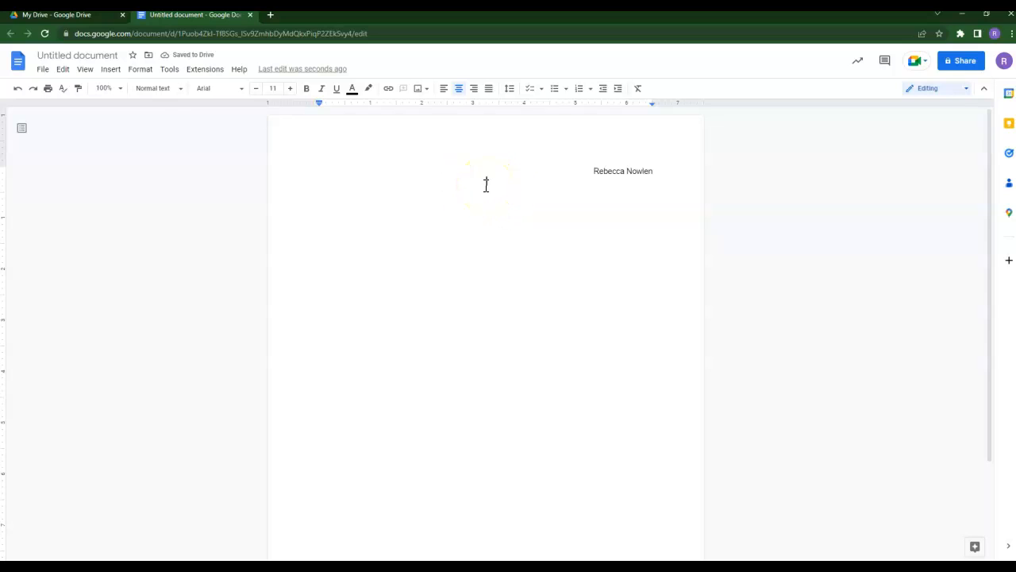
click(278, 87)
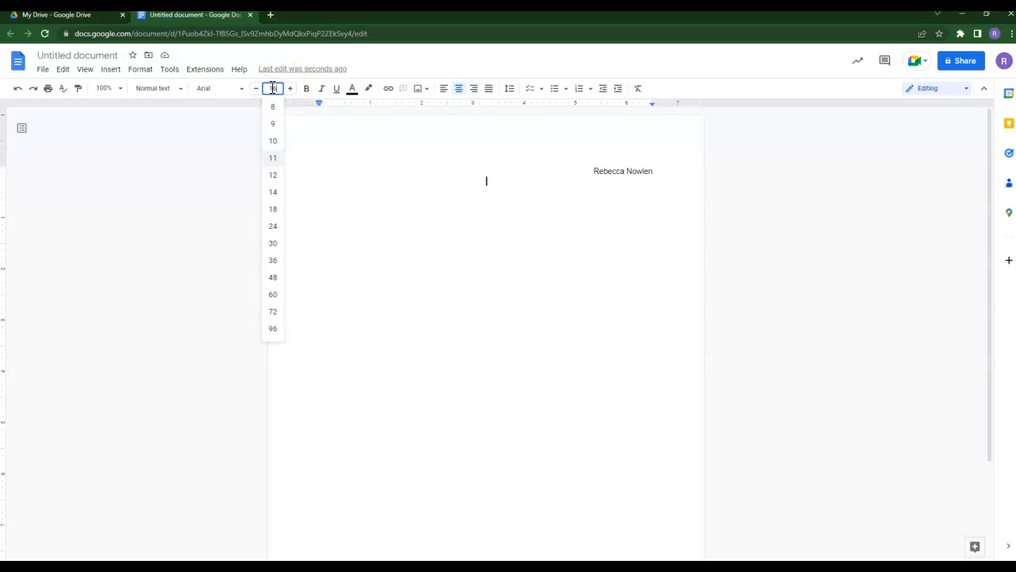
click(312, 115)
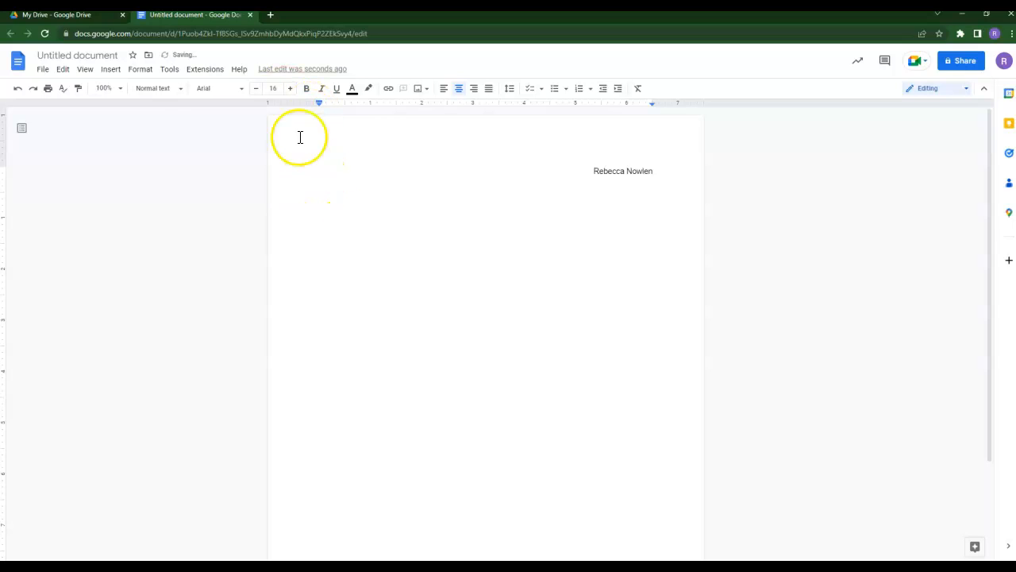
click(309, 89)
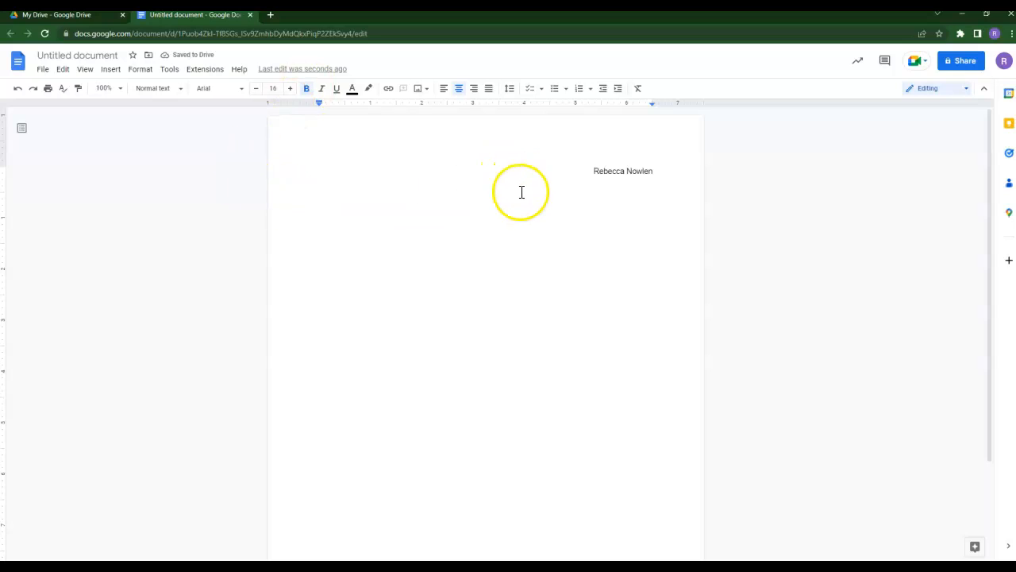
text(Title)
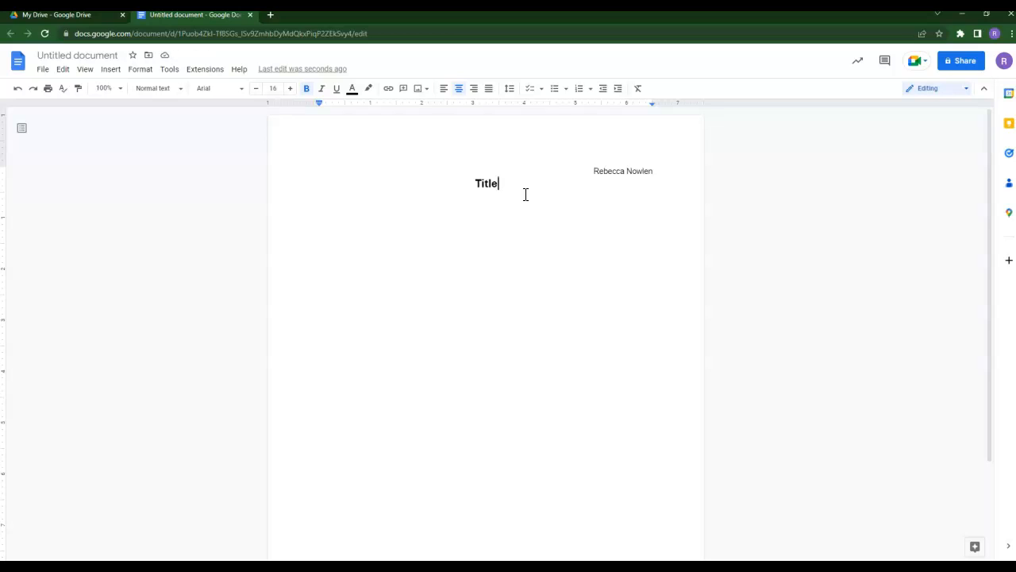
key(Return)
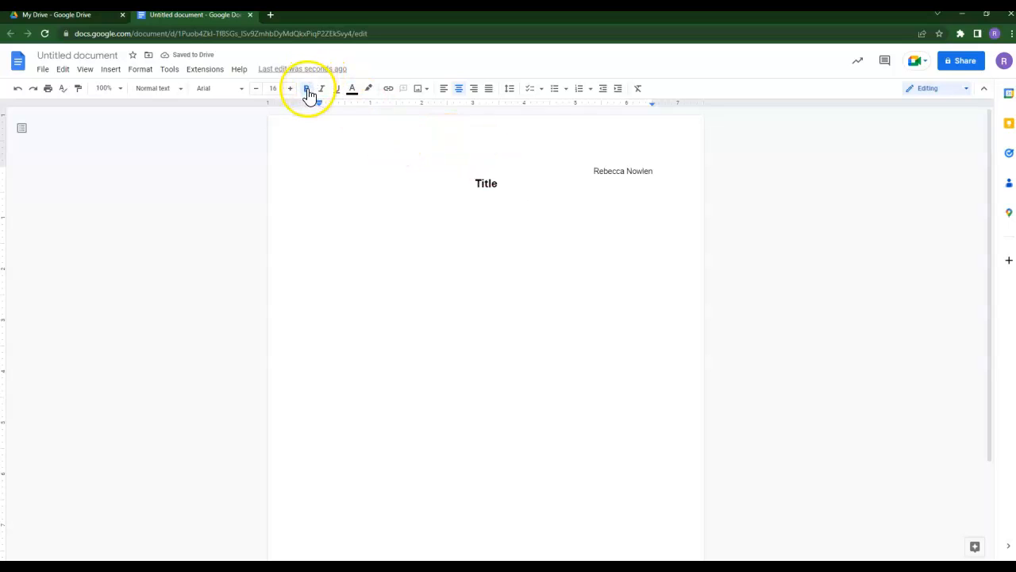
Step: Format the line below the title as left-aligned, non-bold, 12-point text with double line spacing
click(444, 90)
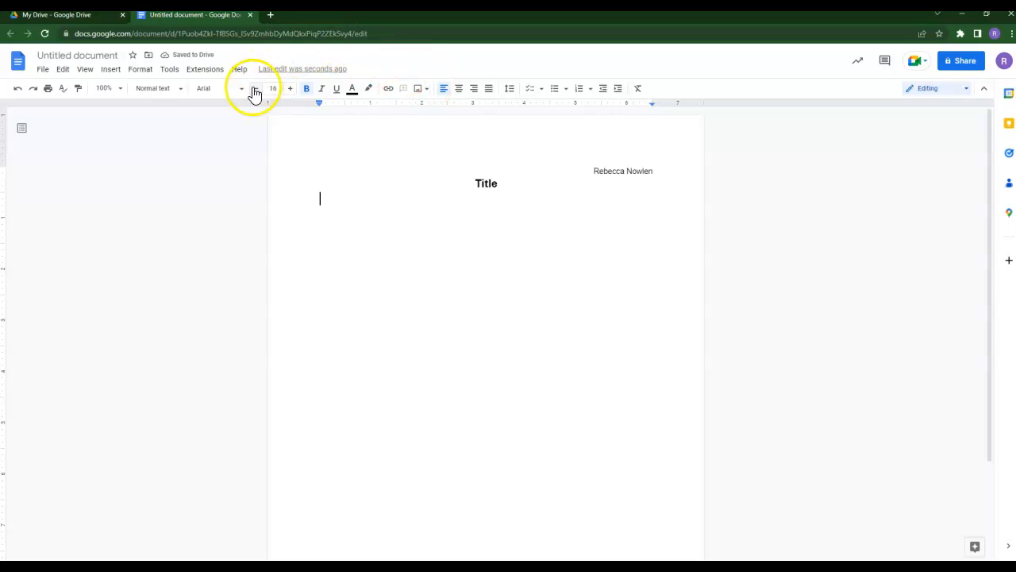
click(308, 90)
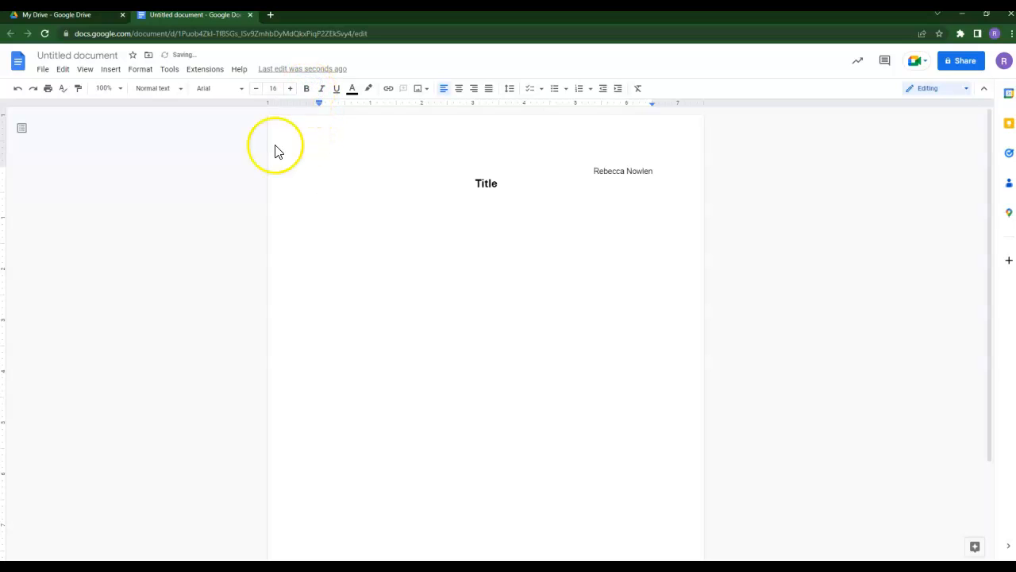
click(273, 90)
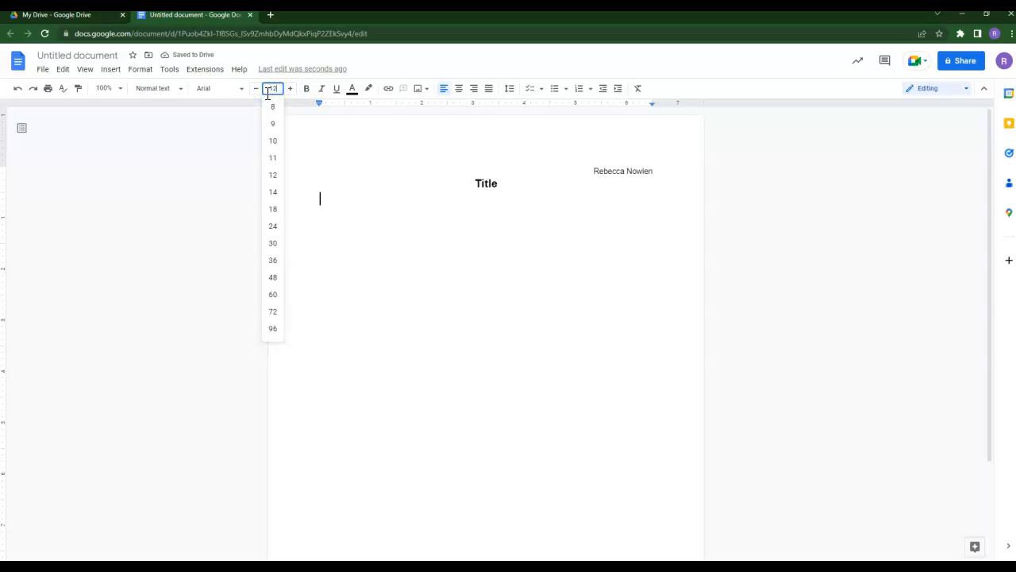
key(Return)
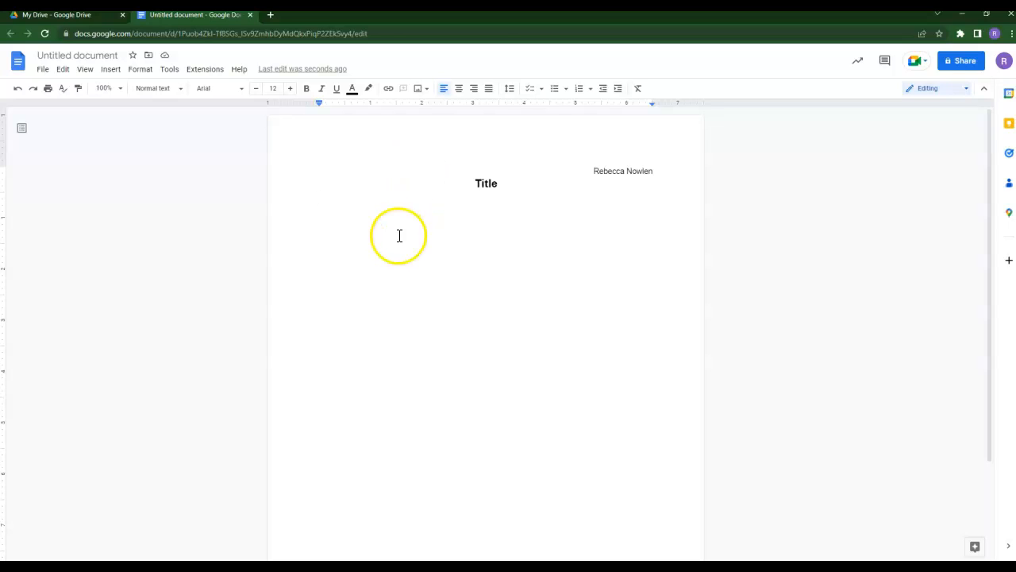
click(509, 91)
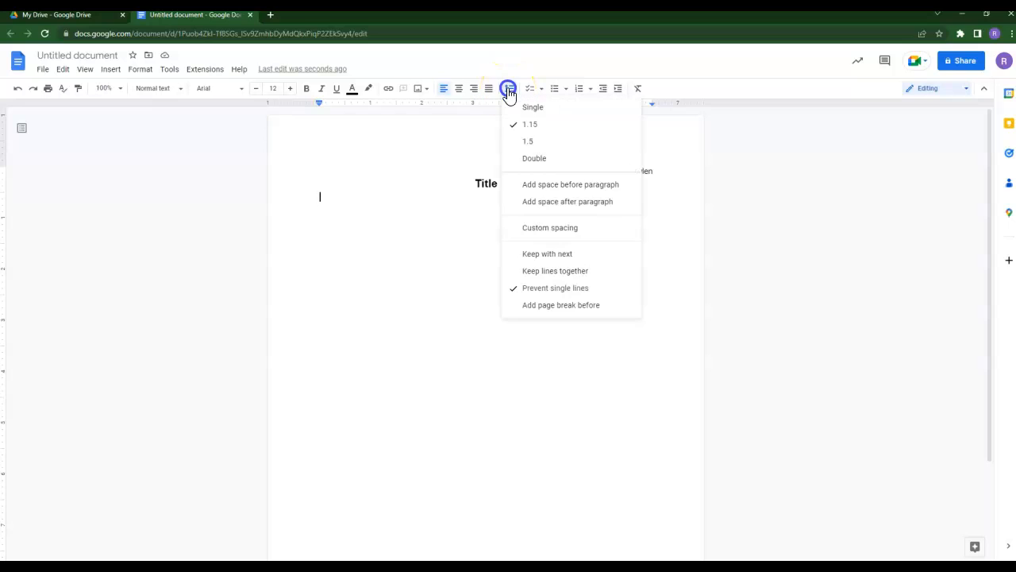
click(528, 161)
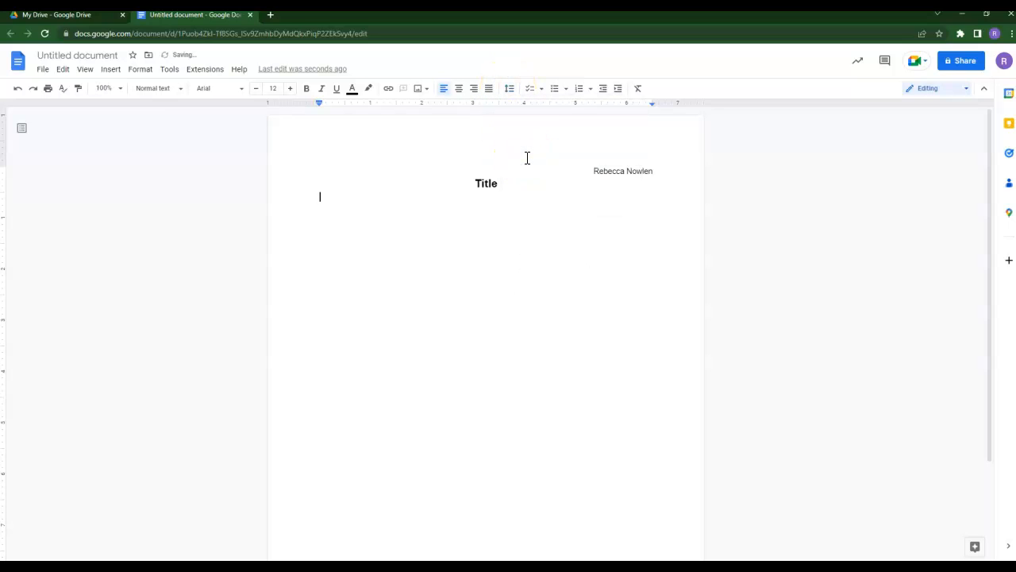
Step: Leave a blank line and start an indented paragraph with "I love my children. They are sweet children, even if the younger one"
key(Return)
key(Tab)
text(I love my children.  They are sweet)
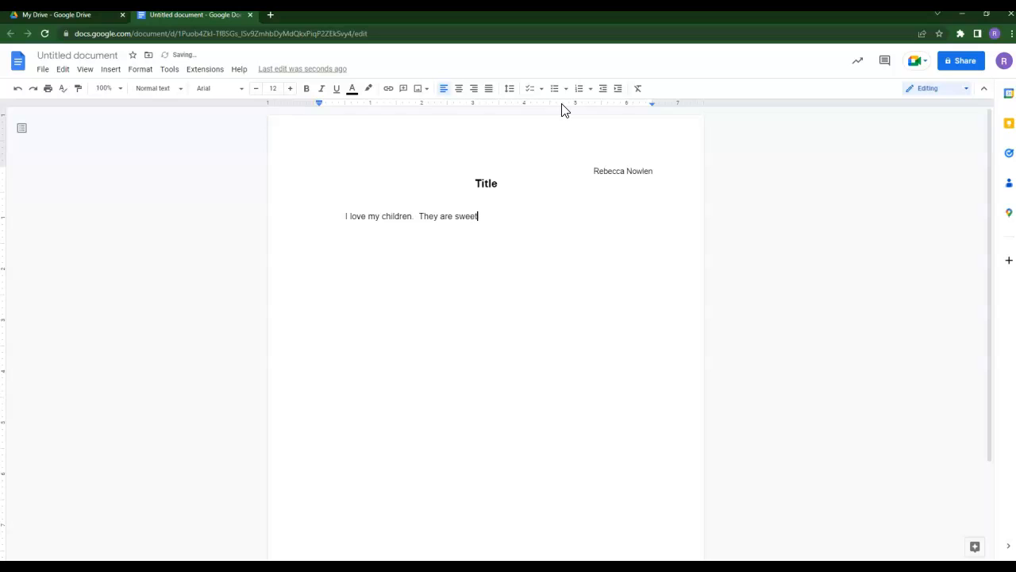
text( children, even if the)
text(younger o)
text(ne )
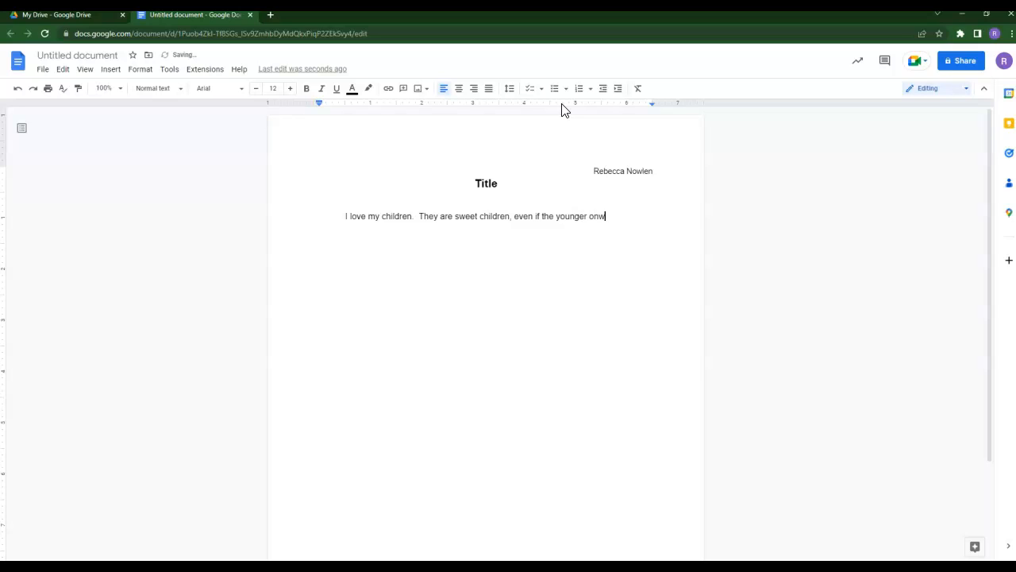
Step: Continue the paragraph with "burns stinky incense in her room and the older one is sometimes"
text(bur)
key(BackSpace)
text(rns )
text(sti)
text(nky incen)
text(se in her roo)
text(m a)
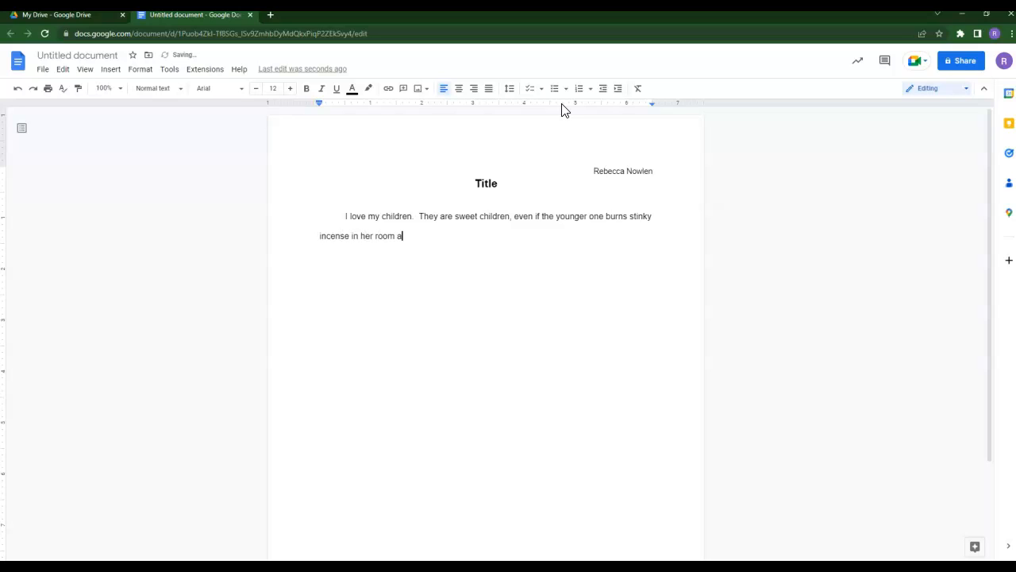
text(nd the older one is sometimes )
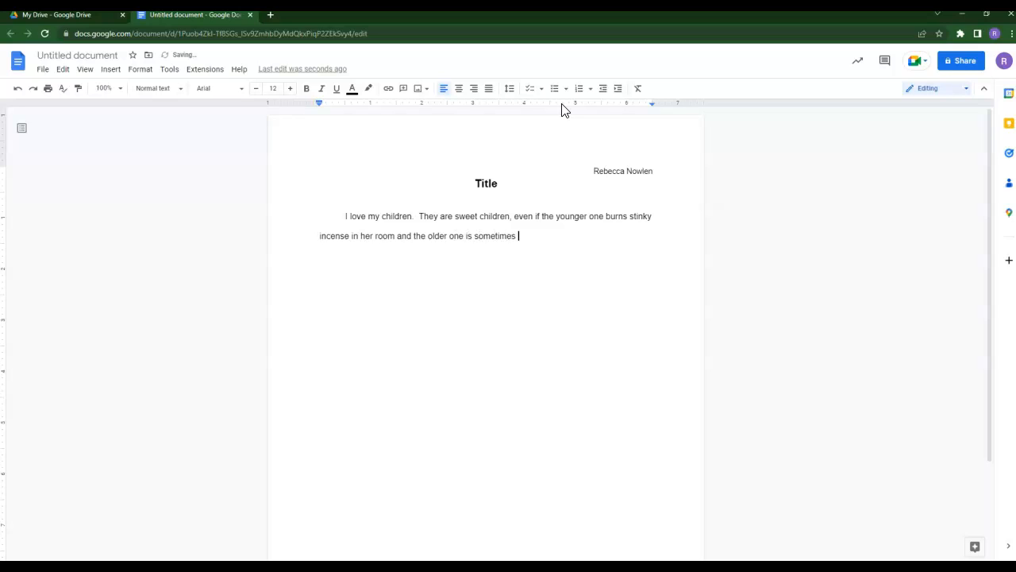
Step: Complete the first paragraph with "too loud. They are my favorite children in the whole wide world."
text(too loud. They are my favorite c)
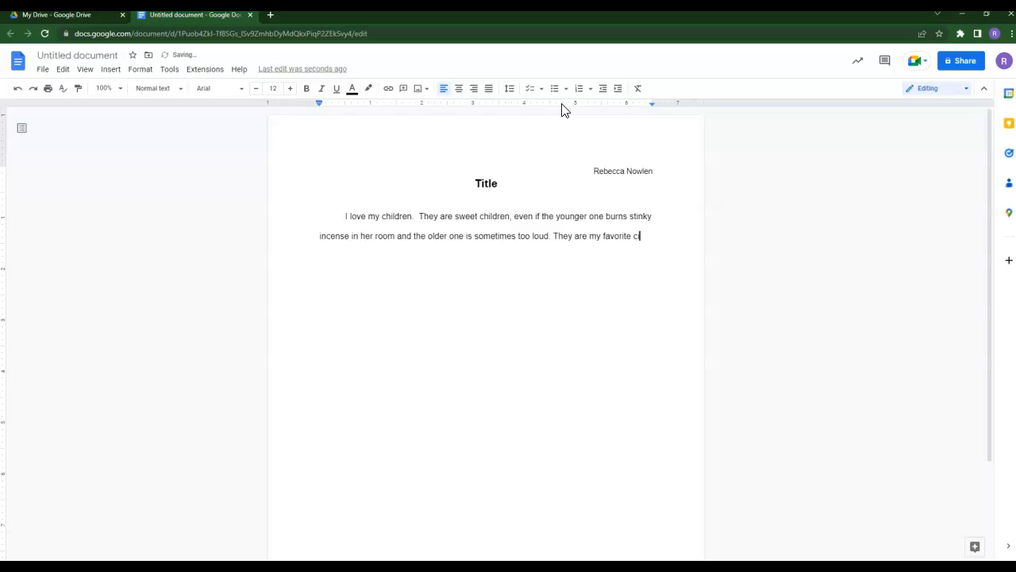
text(hildren in the whole wide wor)
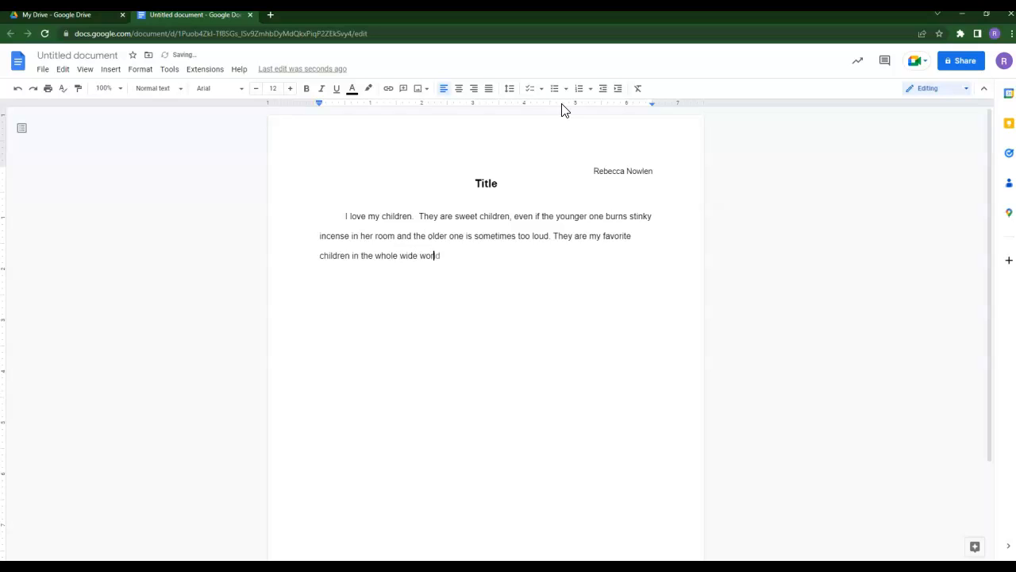
text(ld.)
Step: Start a second indented paragraph with the sentence "I also love my dogs."
key(Return)
key(Tab)
text(I also love my dogs.)
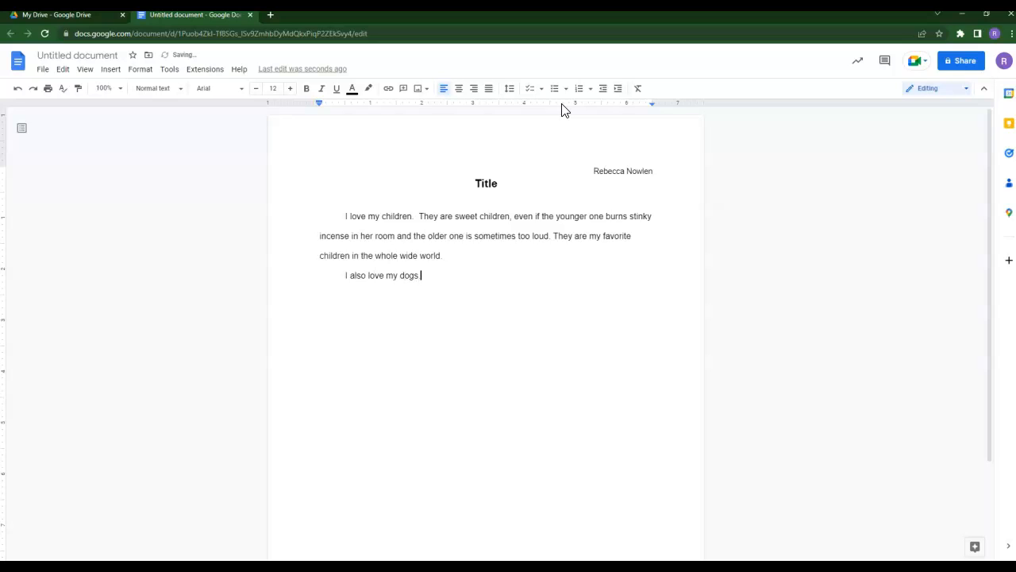